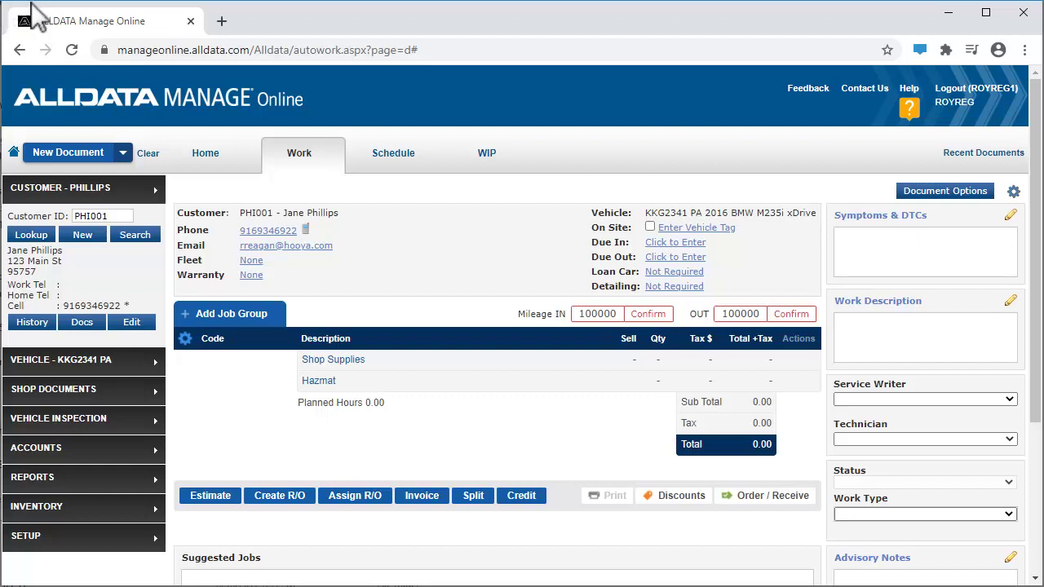
Expand the Vehicle and Customer details and mark the 2016 BMW M235i as On Site
{"action": "left_click", "coordinate": [123, 153]}
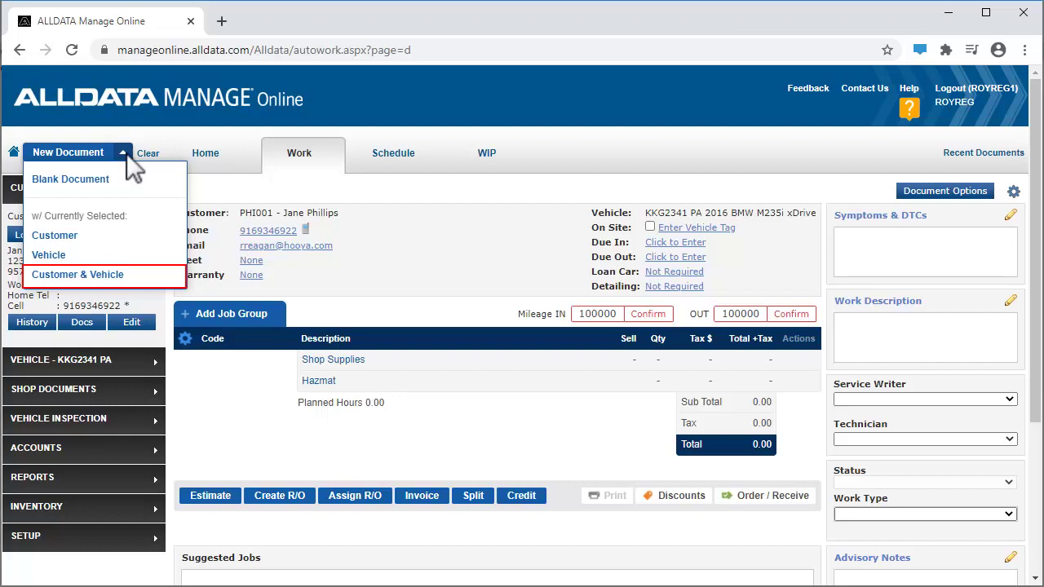
{"action": "left_click", "coordinate": [123, 151]}
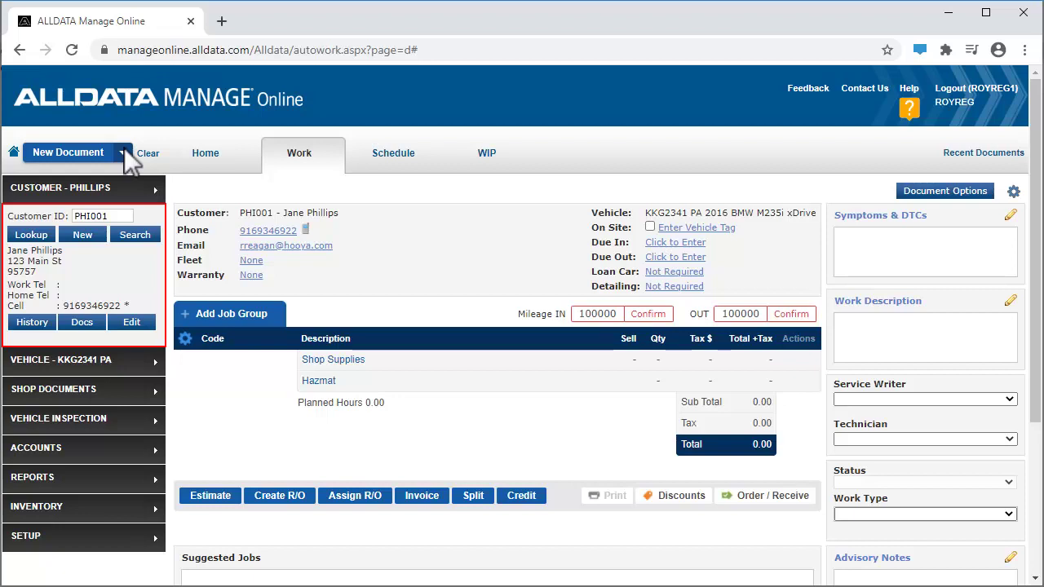
{"action": "left_click", "coordinate": [153, 361]}
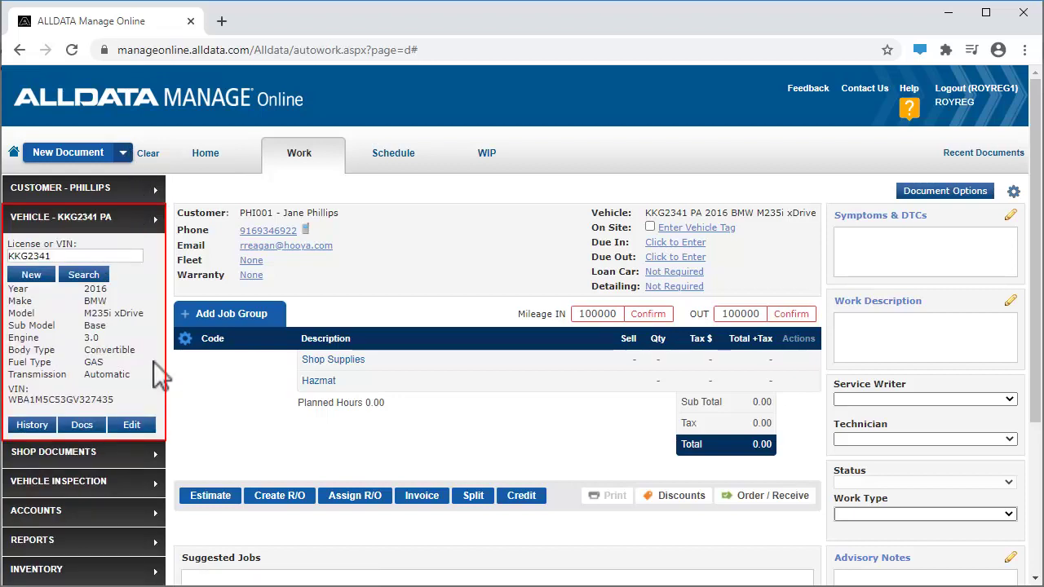
{"action": "left_click", "coordinate": [149, 181]}
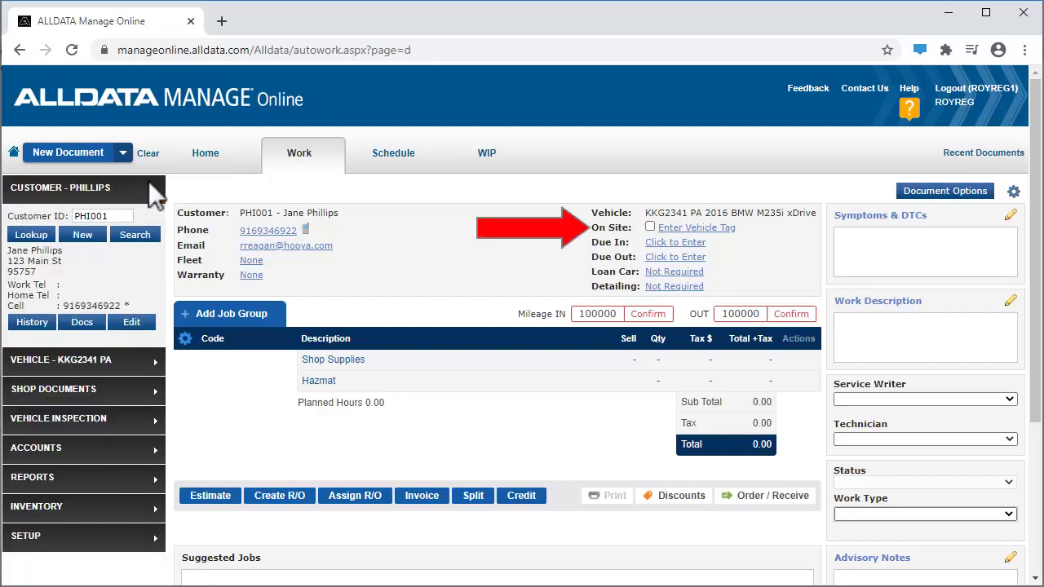
{"action": "left_click", "coordinate": [650, 227]}
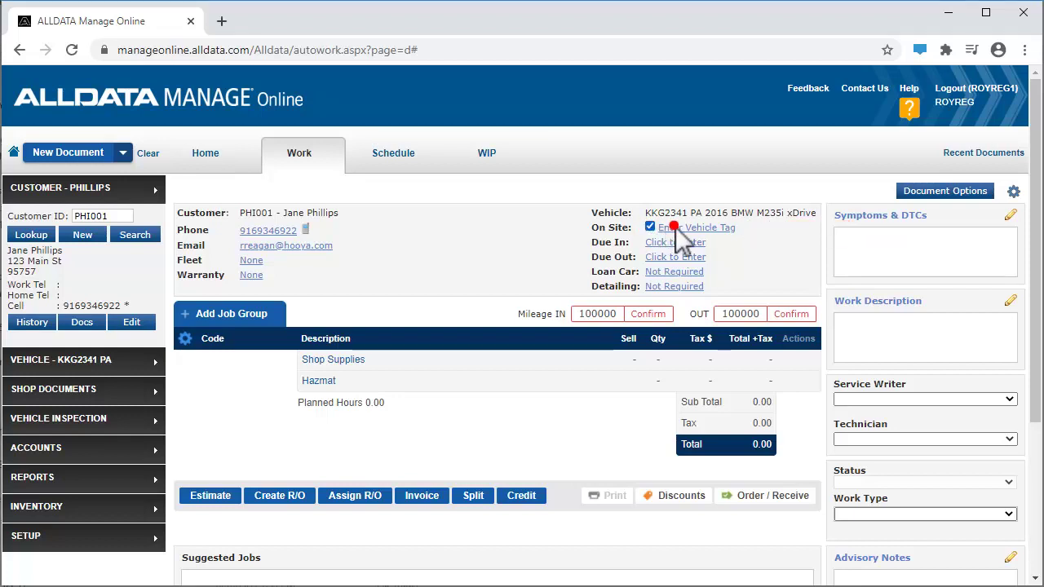
{"action": "left_click", "coordinate": [675, 227]}
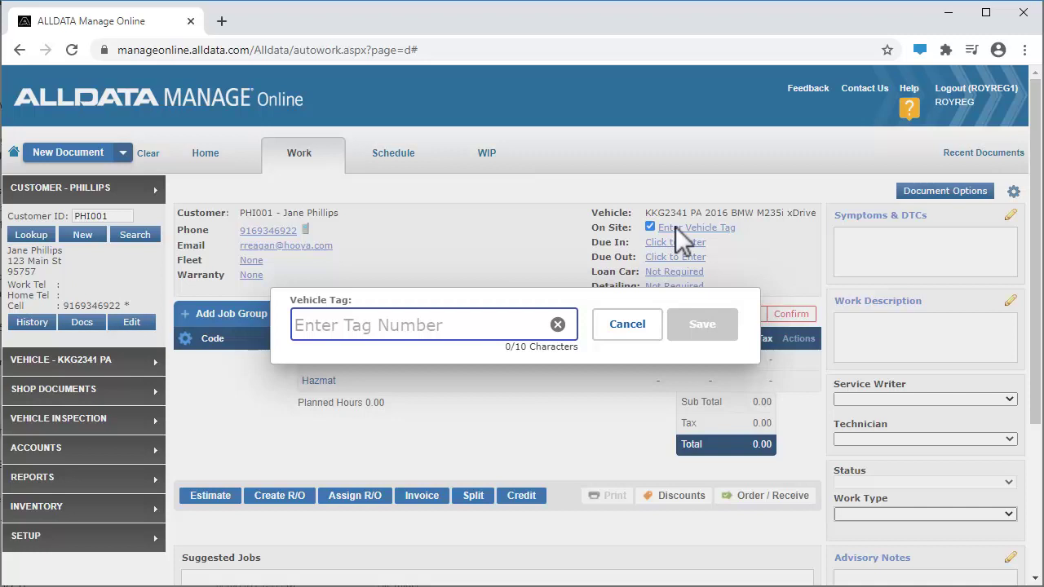
{"action": "left_click", "coordinate": [632, 324]}
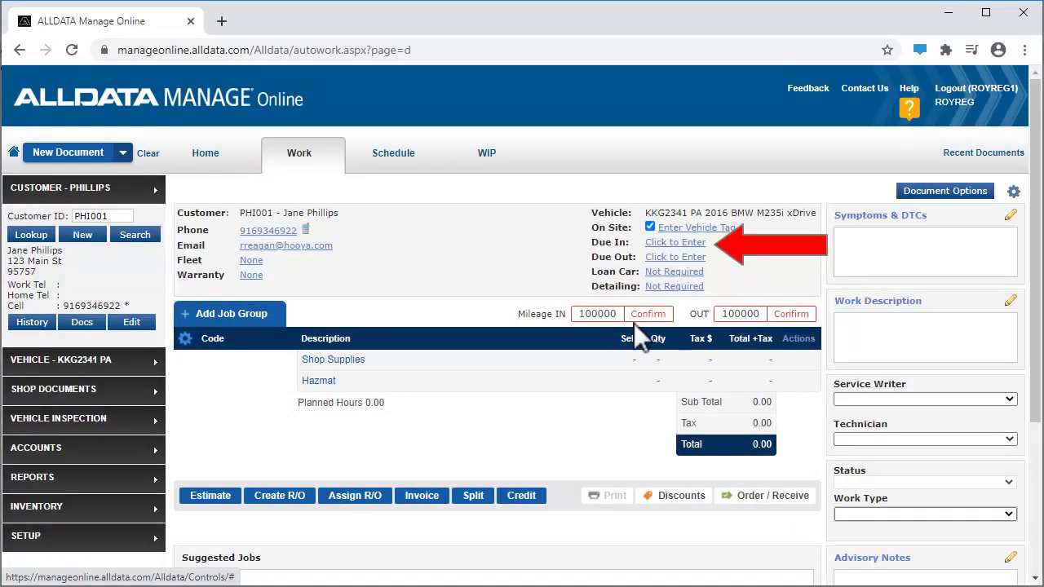
{"action": "left_click", "coordinate": [702, 243]}
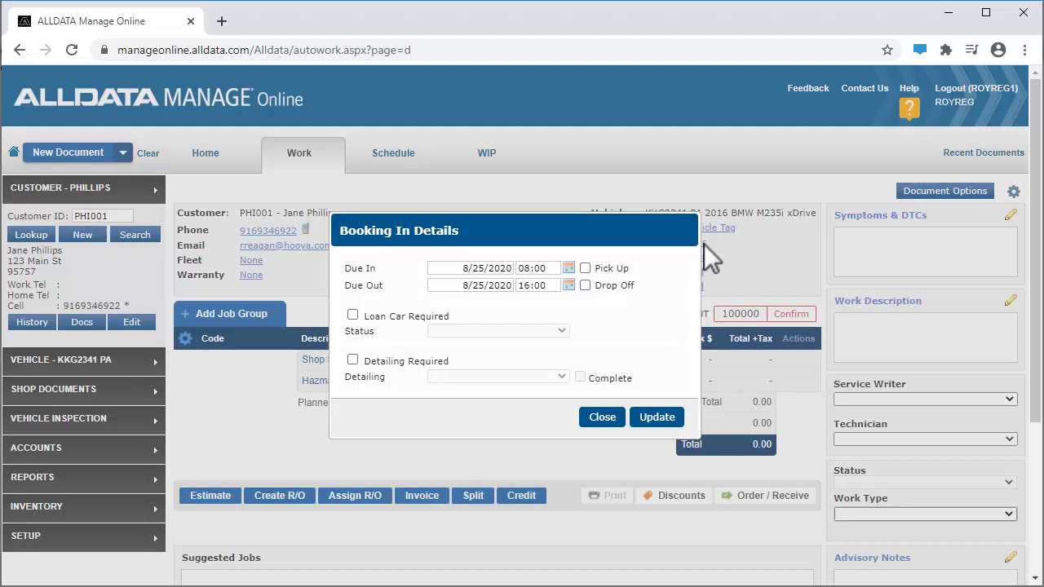
{"action": "left_click", "coordinate": [602, 417]}
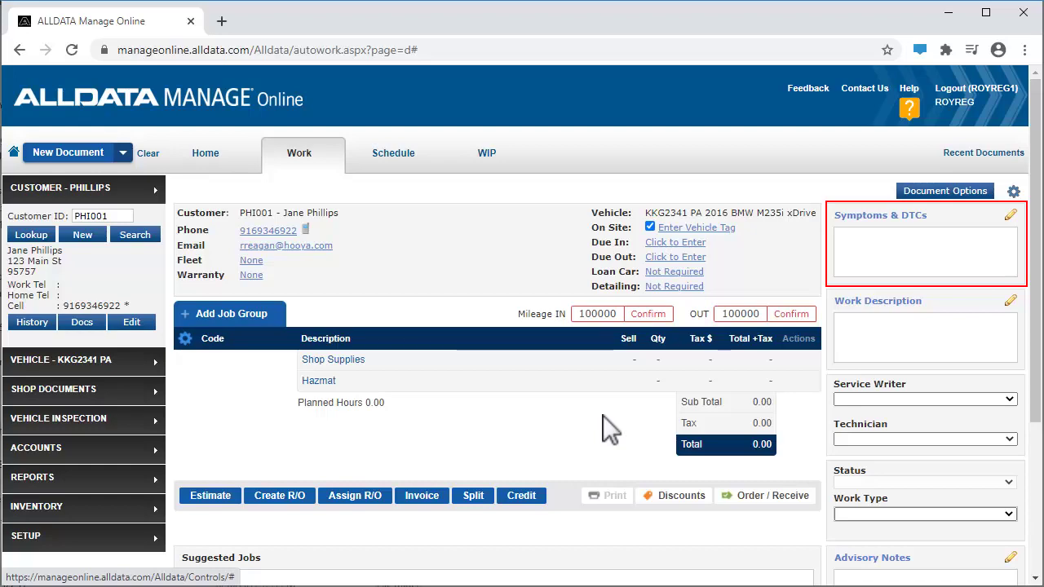
{"action": "left_click", "coordinate": [1010, 217]}
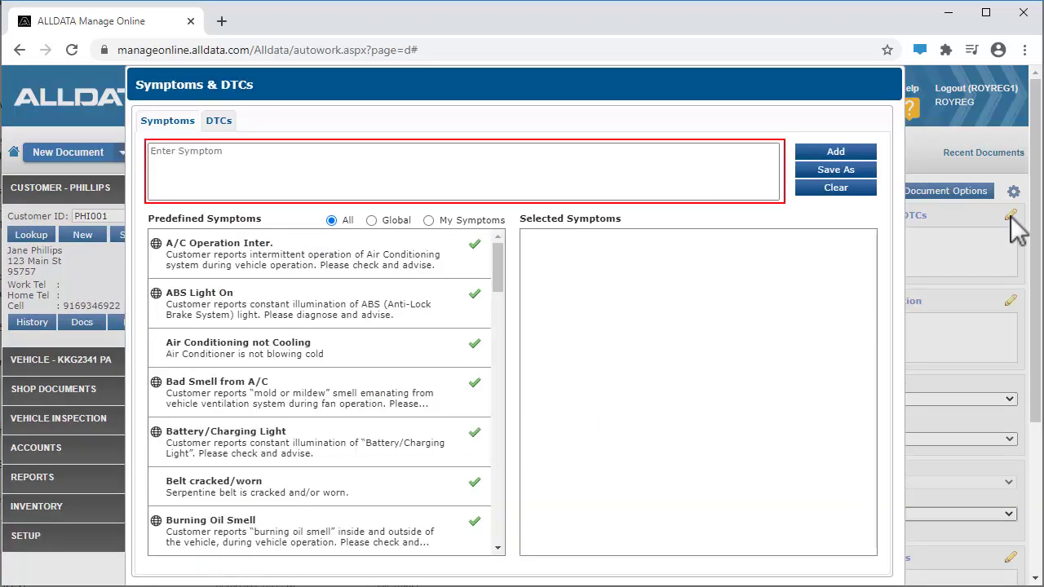
{"action": "left_click", "coordinate": [1037, 563]}
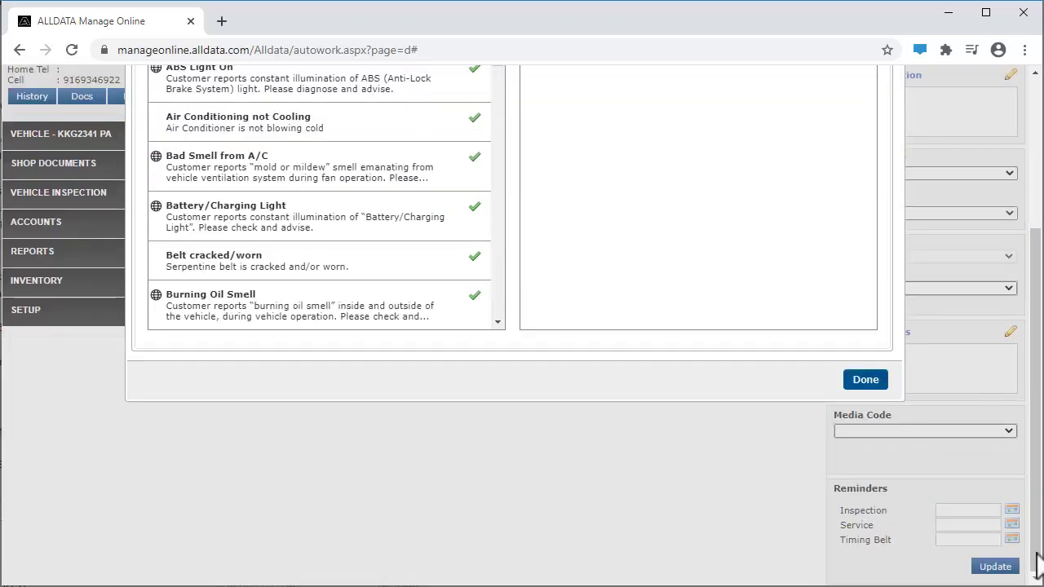
{"action": "left_click", "coordinate": [865, 380]}
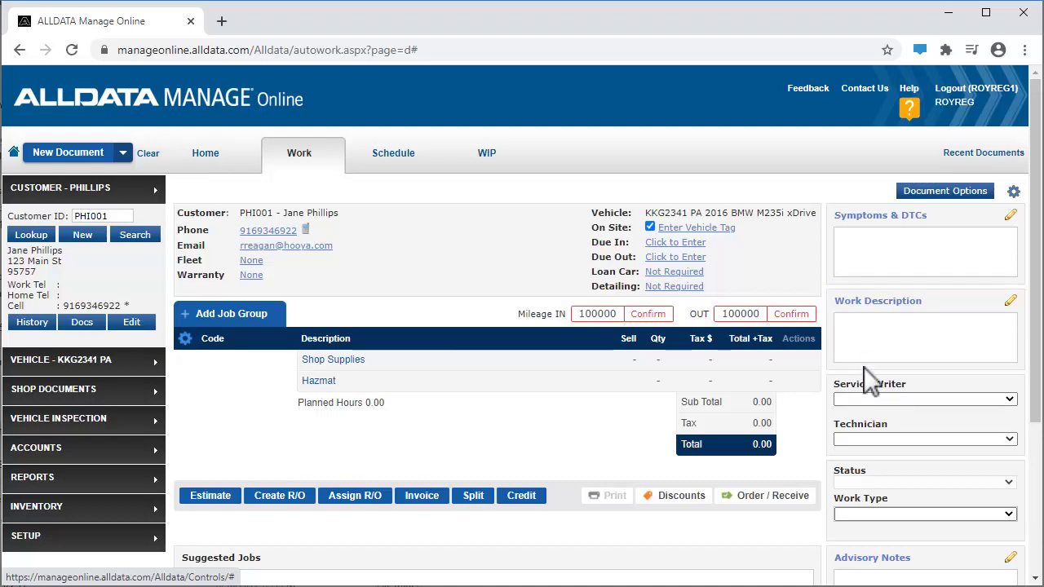
{"action": "left_click", "coordinate": [867, 298]}
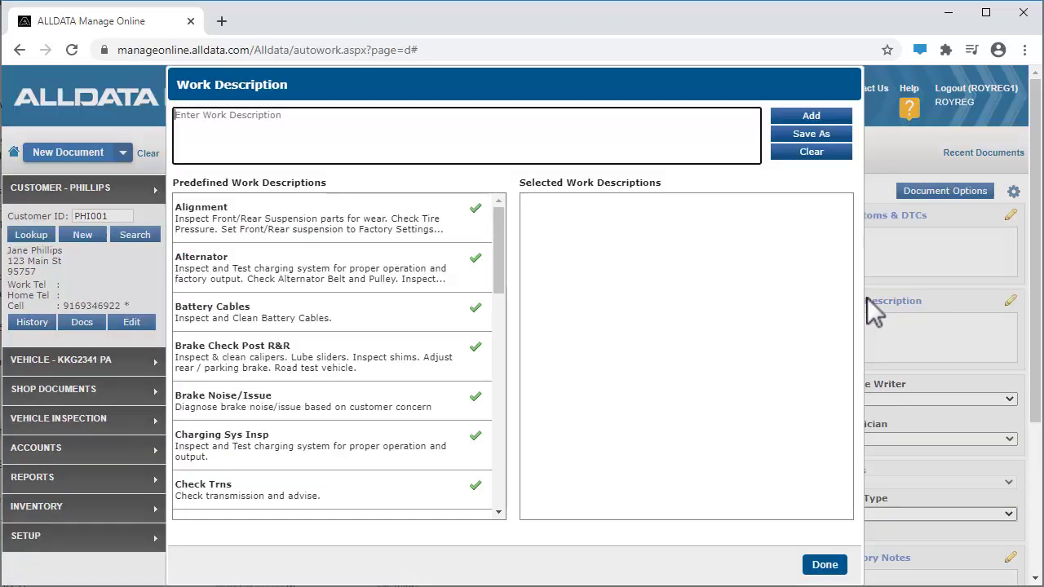
{"action": "left_click", "coordinate": [822, 563]}
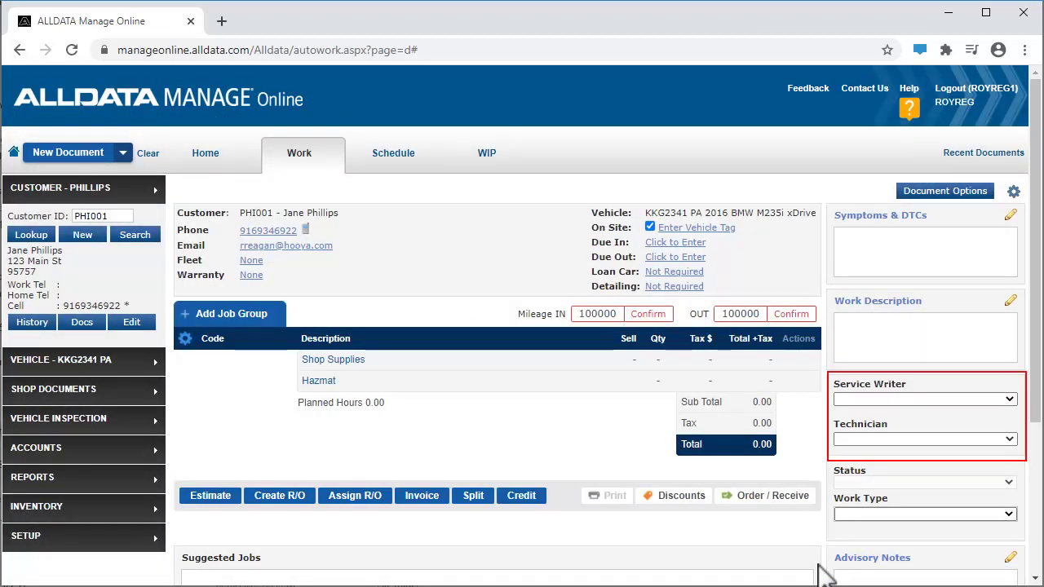
Review the Service Writer and Technician lists without assigning anyone
{"action": "left_click", "coordinate": [948, 397]}
{"action": "left_click", "coordinate": [949, 397]}
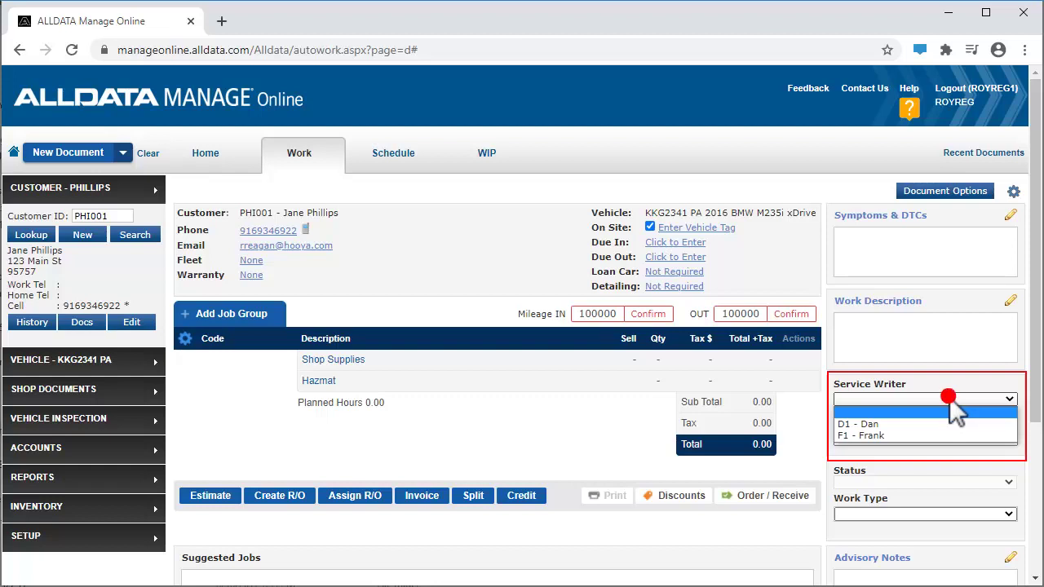
{"action": "left_click", "coordinate": [950, 438]}
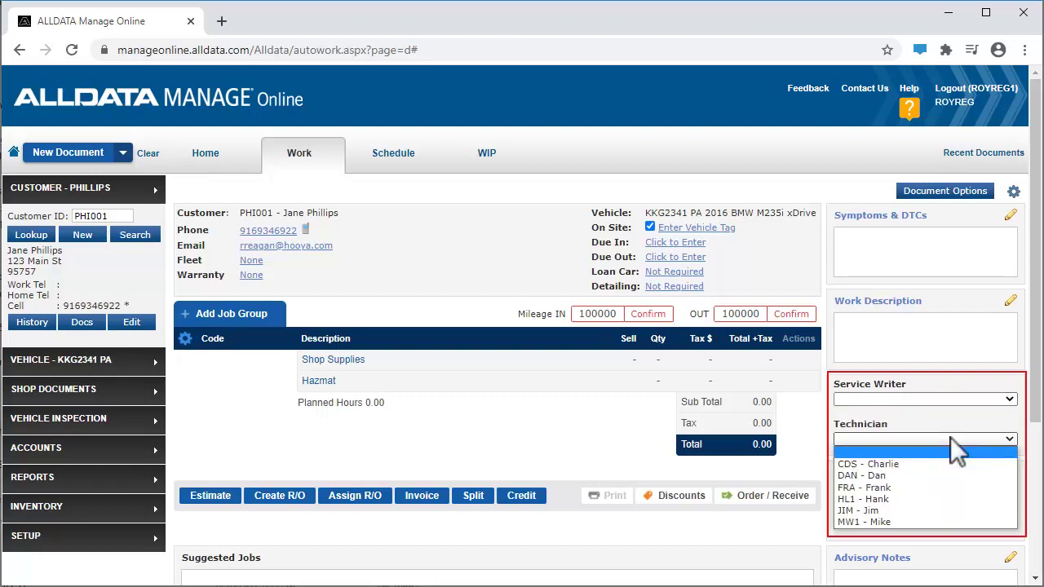
{"action": "left_click", "coordinate": [950, 438]}
Leave Work Type, Advisory Note and Media Code empty, closing each without a selection
{"action": "scroll", "coordinate": [1027, 554], "scroll_direction": "down", "scroll_amount": 3}
{"action": "left_click", "coordinate": [1009, 288]}
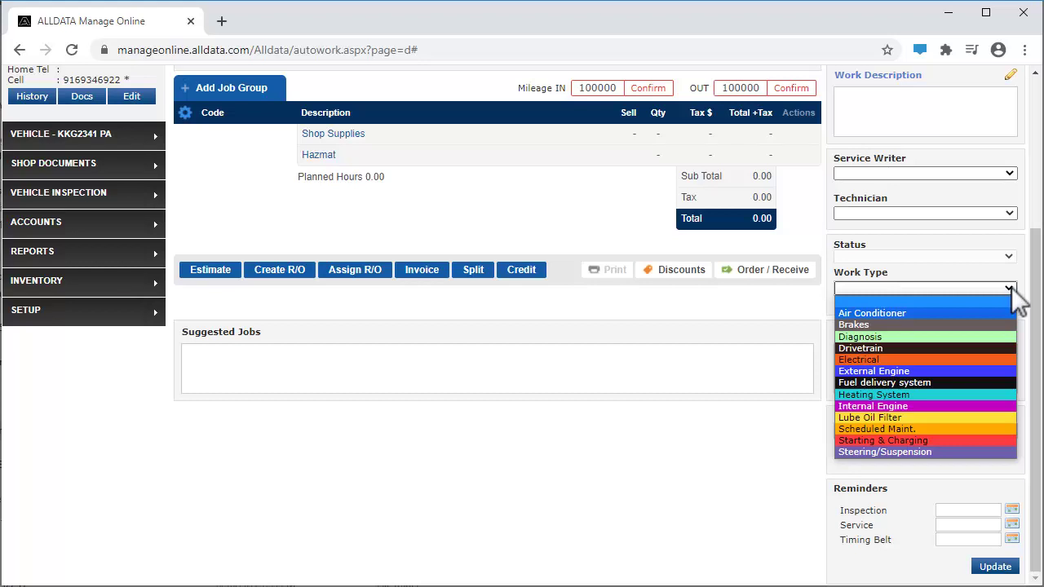
{"action": "left_click", "coordinate": [1011, 288]}
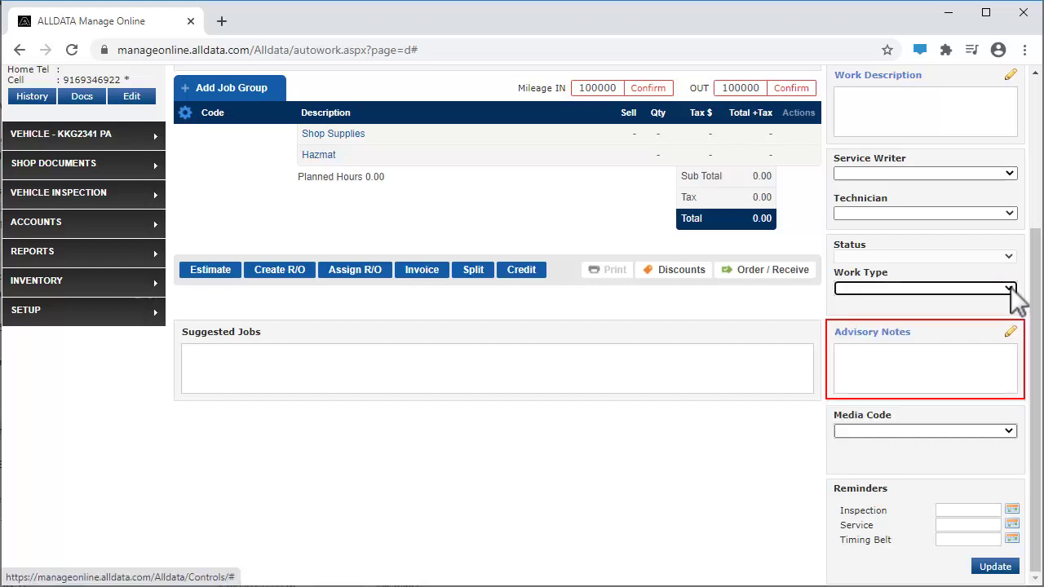
{"action": "left_click", "coordinate": [1011, 331]}
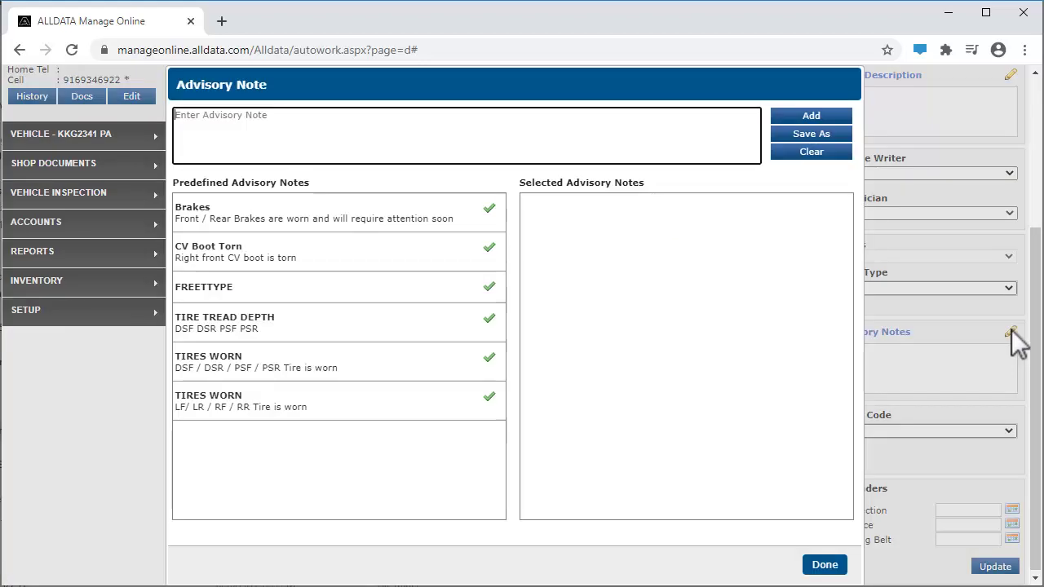
{"action": "left_click", "coordinate": [822, 565]}
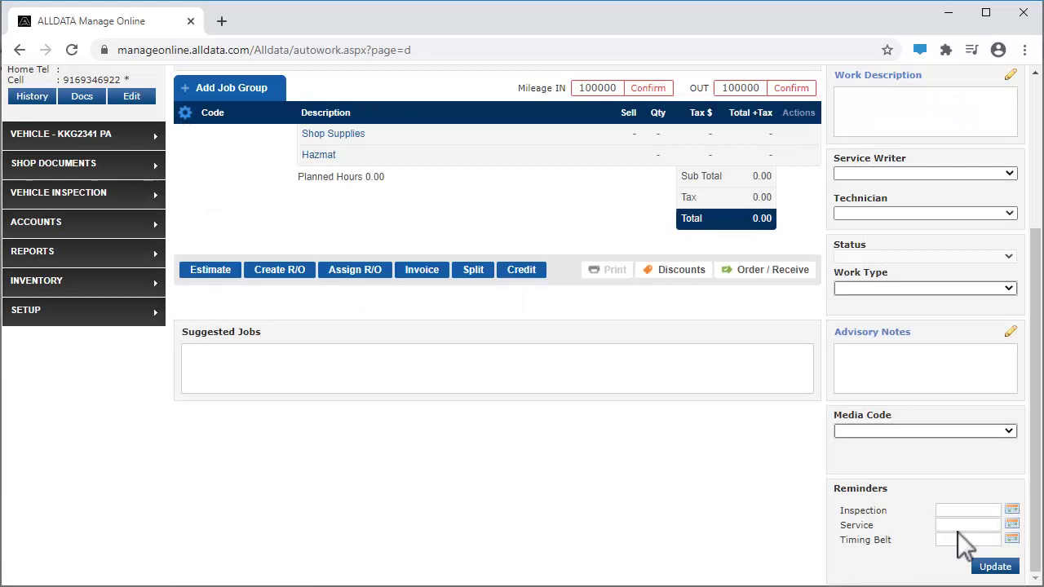
{"action": "left_click", "coordinate": [1009, 431]}
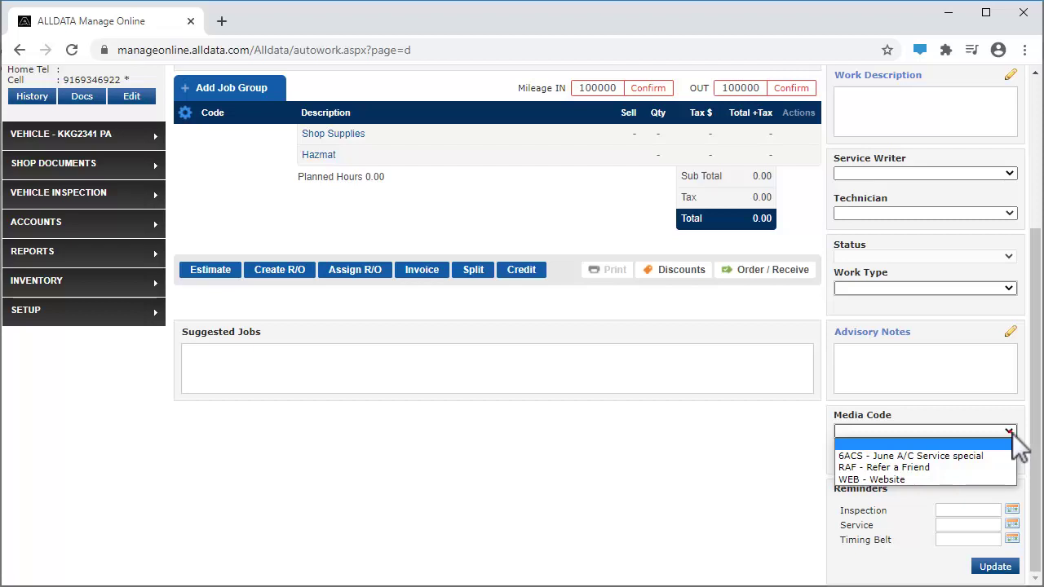
{"action": "left_click", "coordinate": [1012, 433]}
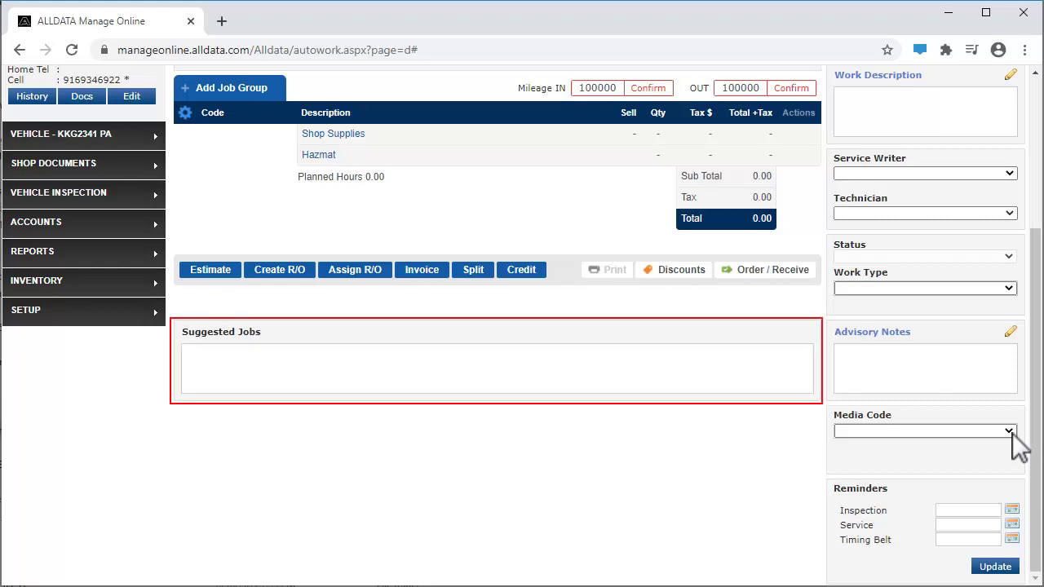
Review Screen Settings, then drag the Service Writer & Technician panel above Symptoms & DTCs
{"action": "left_click", "coordinate": [1034, 131]}
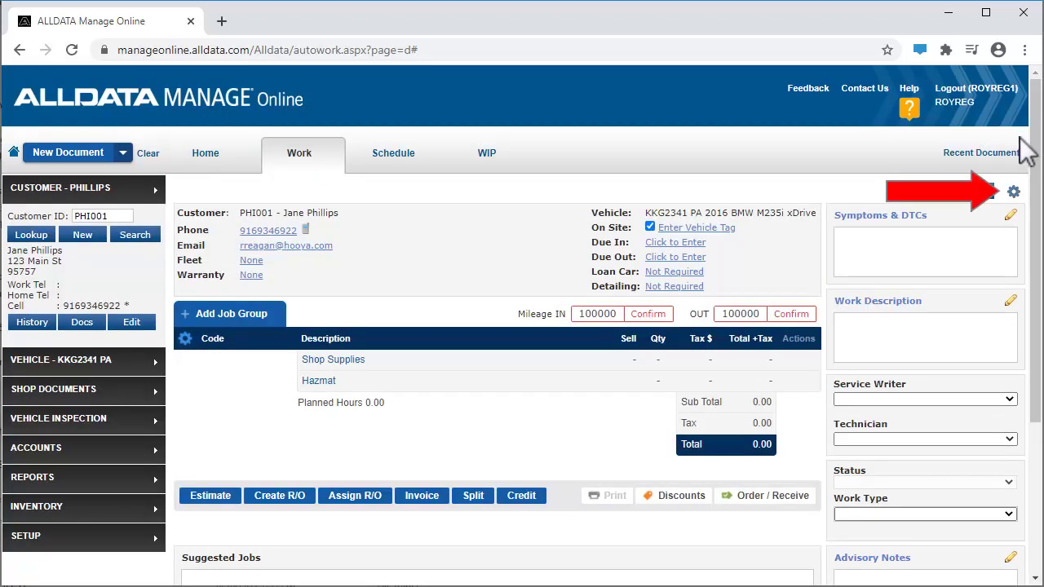
{"action": "left_click", "coordinate": [1013, 192]}
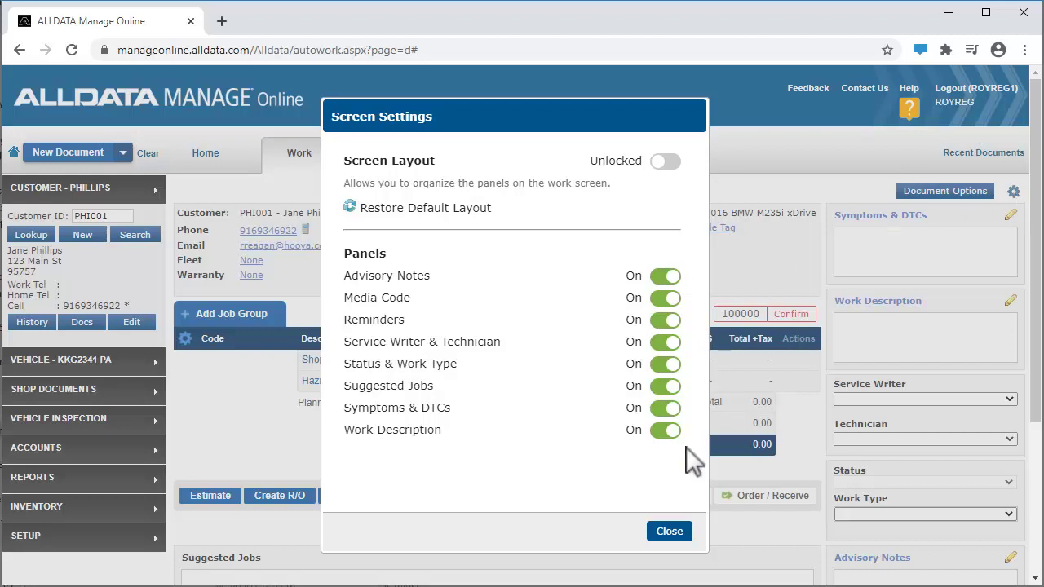
{"action": "left_click", "coordinate": [670, 531]}
{"action": "left_click_drag", "start_coordinate": [931, 384], "coordinate": [936, 216]}
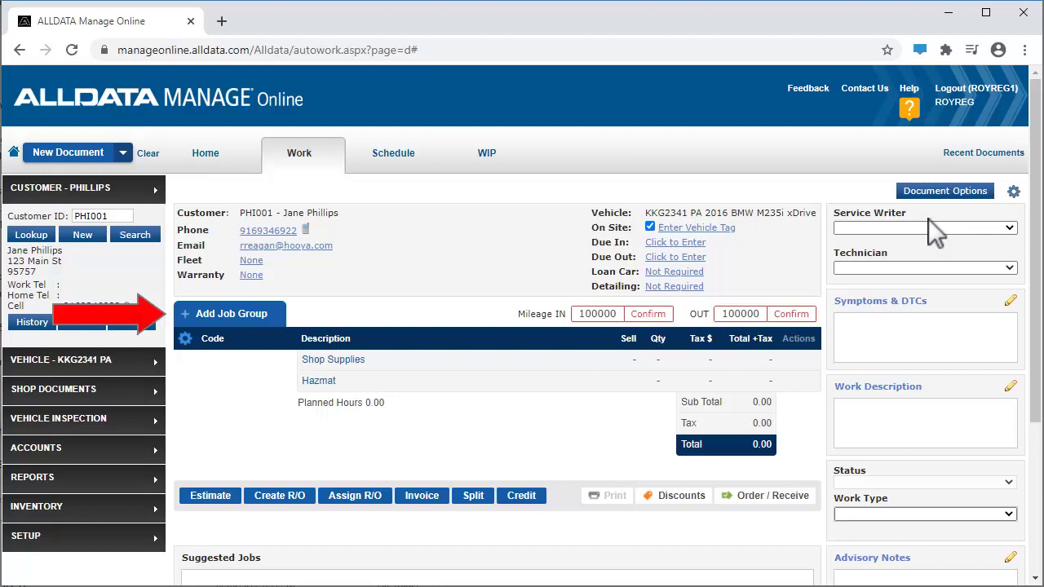
{"action": "left_click", "coordinate": [242, 311]}
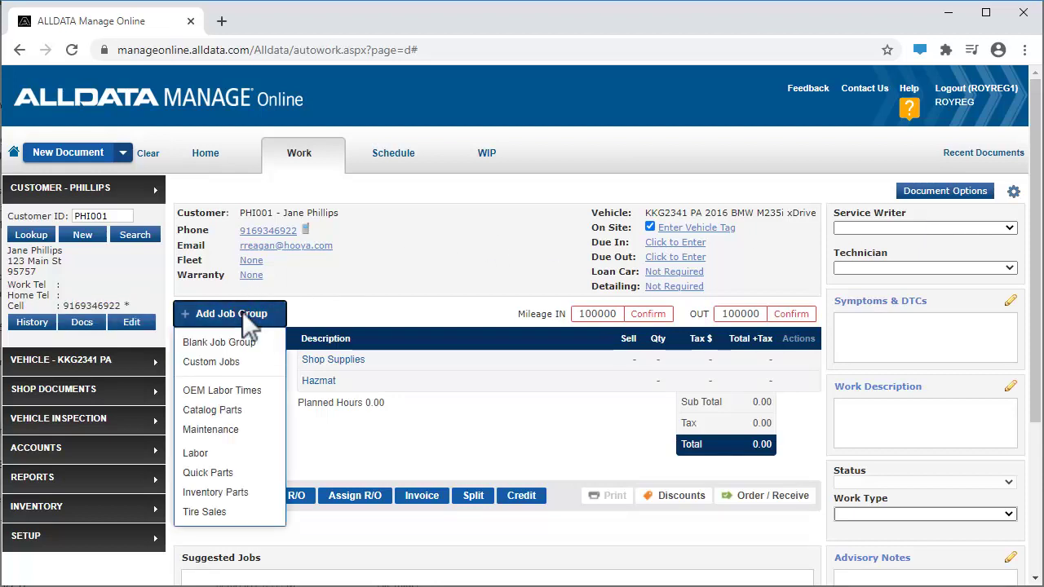
{"action": "left_click", "coordinate": [252, 342]}
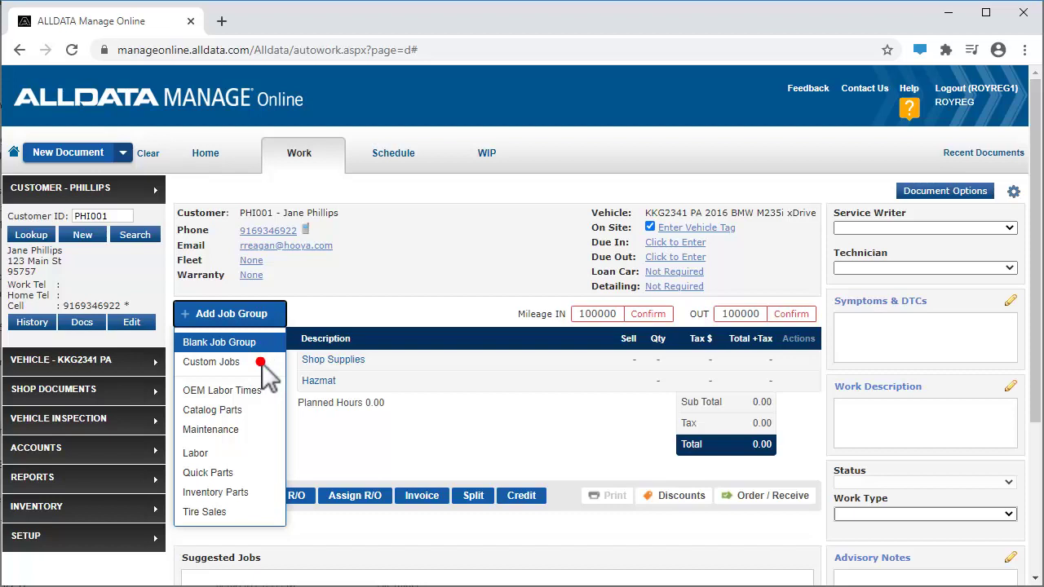
{"action": "left_click", "coordinate": [262, 363]}
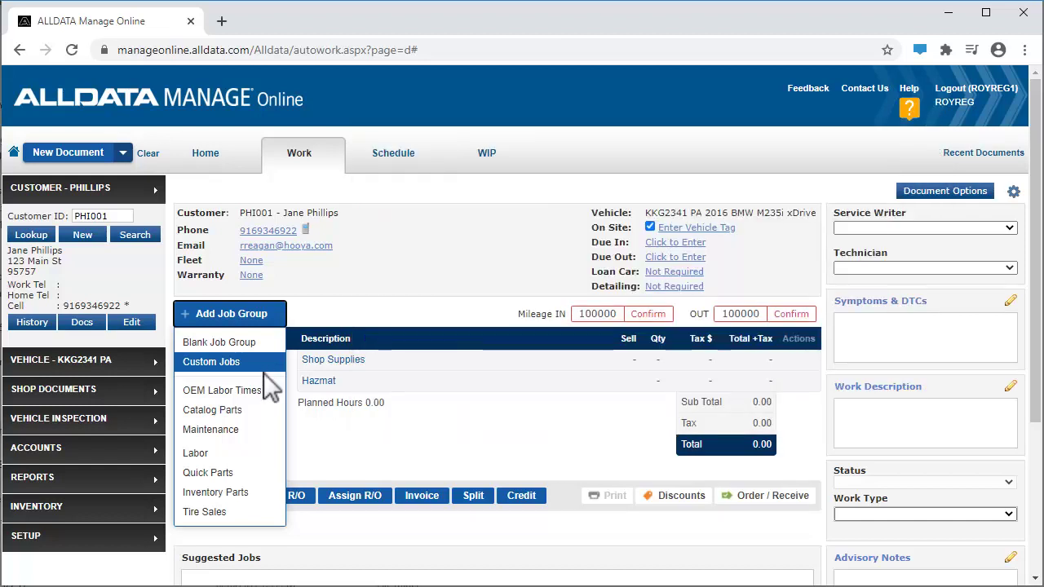
{"action": "left_click", "coordinate": [263, 388]}
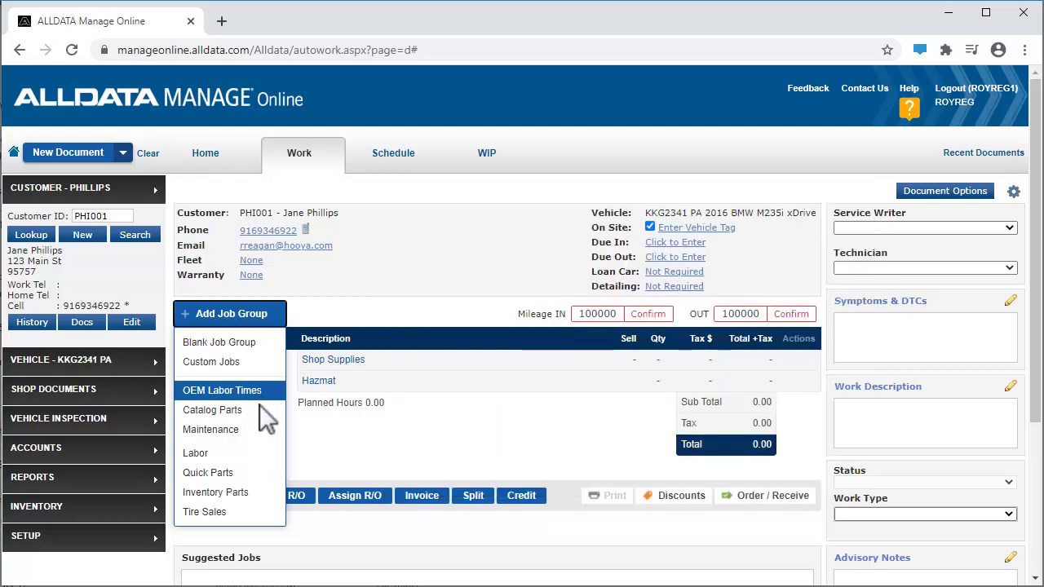
{"action": "left_click", "coordinate": [261, 411]}
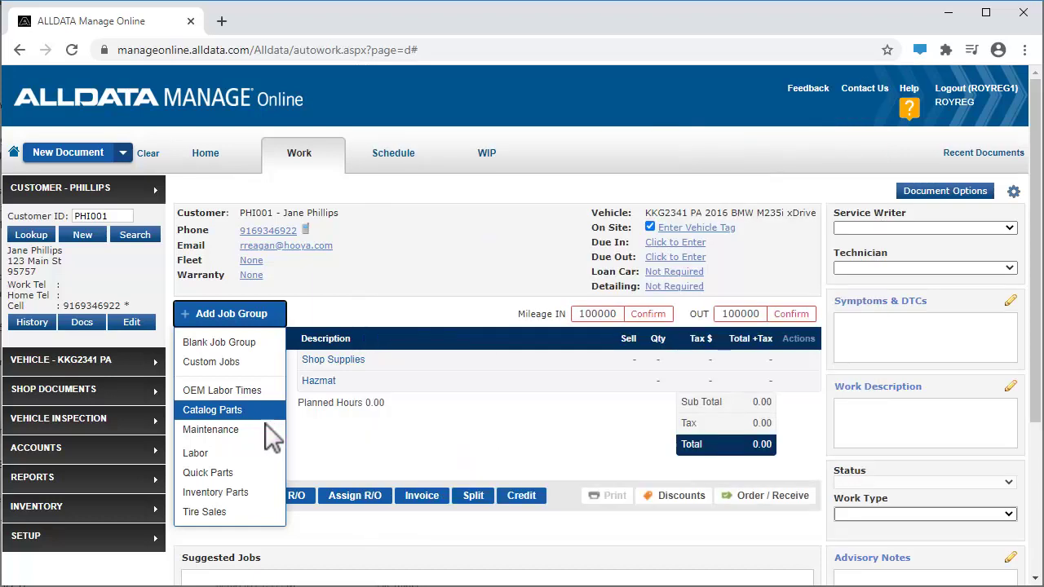
{"action": "left_click", "coordinate": [264, 428]}
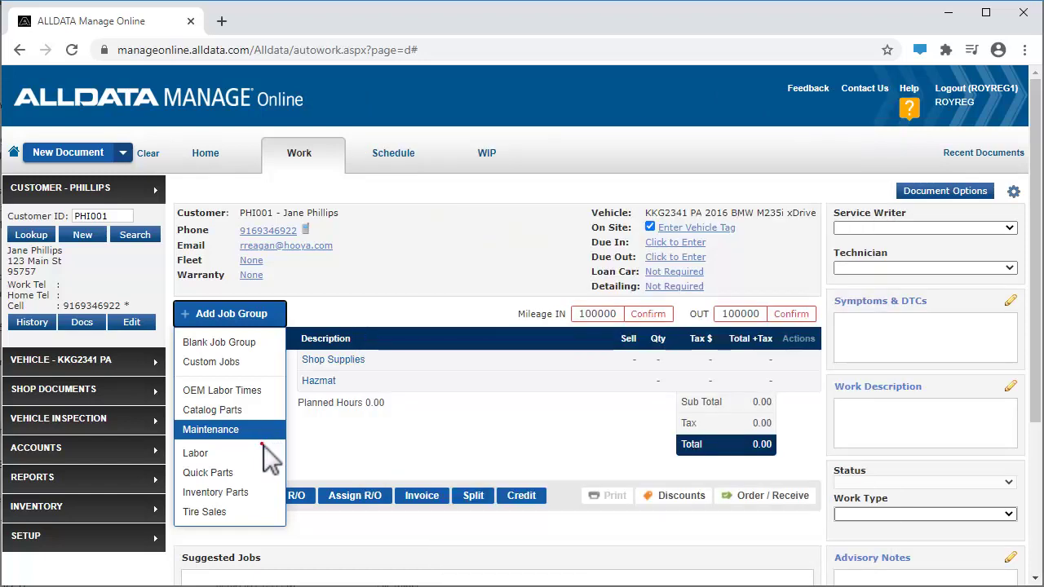
{"action": "left_click", "coordinate": [263, 451]}
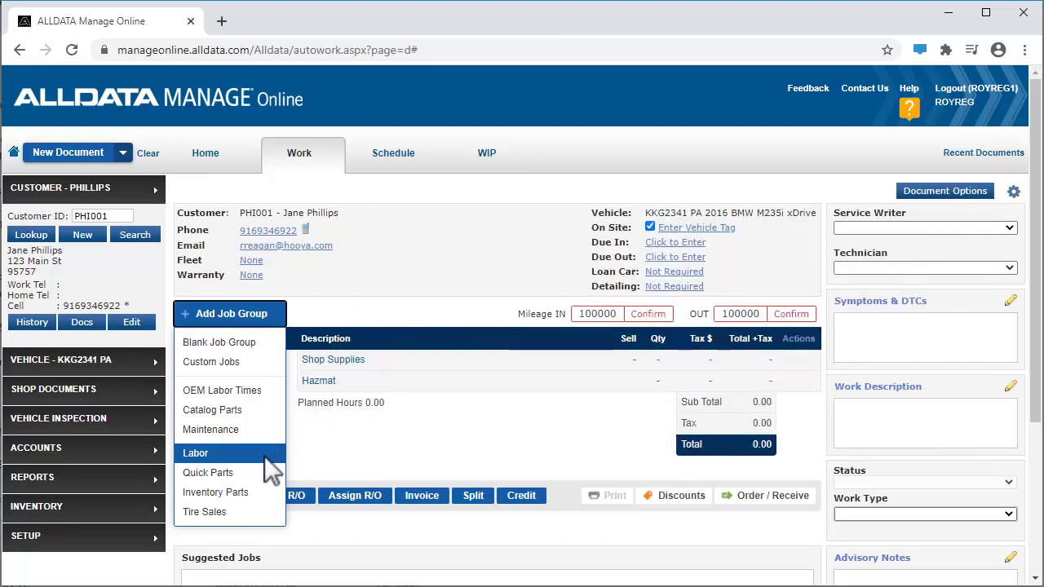
{"action": "left_click", "coordinate": [267, 471]}
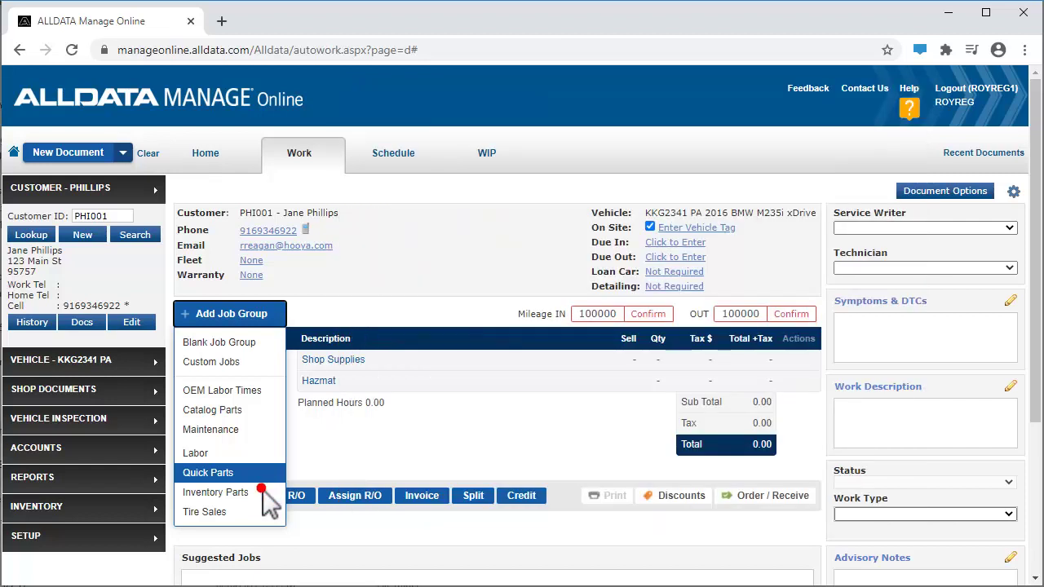
{"action": "left_click", "coordinate": [263, 492]}
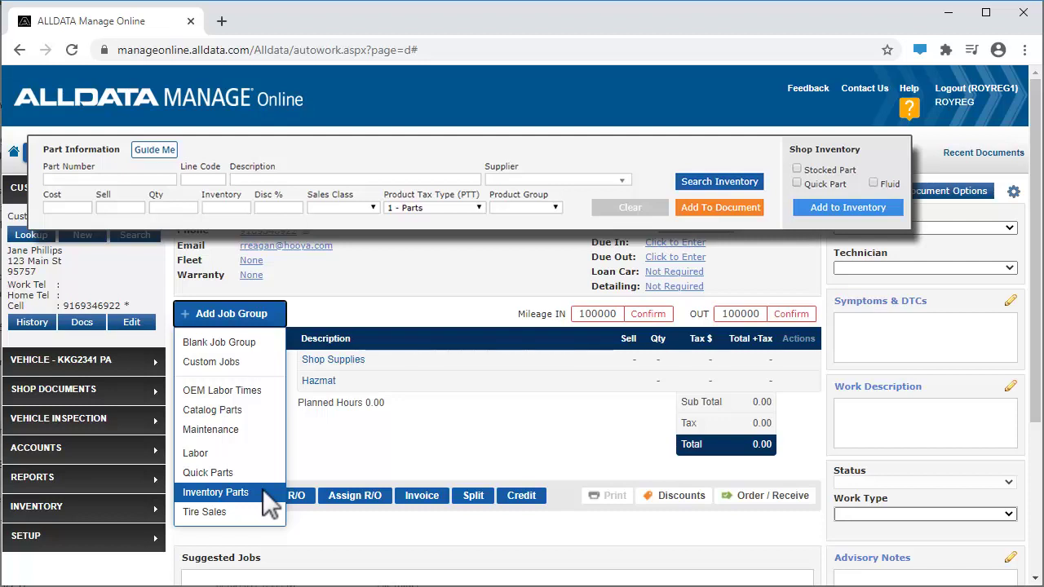
{"action": "left_click", "coordinate": [264, 513]}
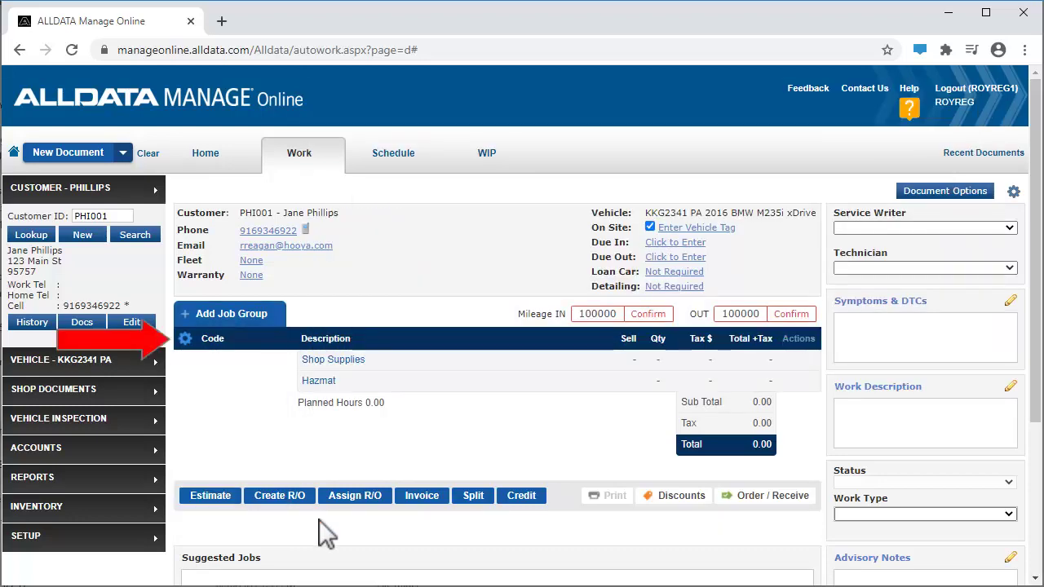
Open Work Area Display Settings from the gear beside the Code column header
{"action": "left_click", "coordinate": [183, 338]}
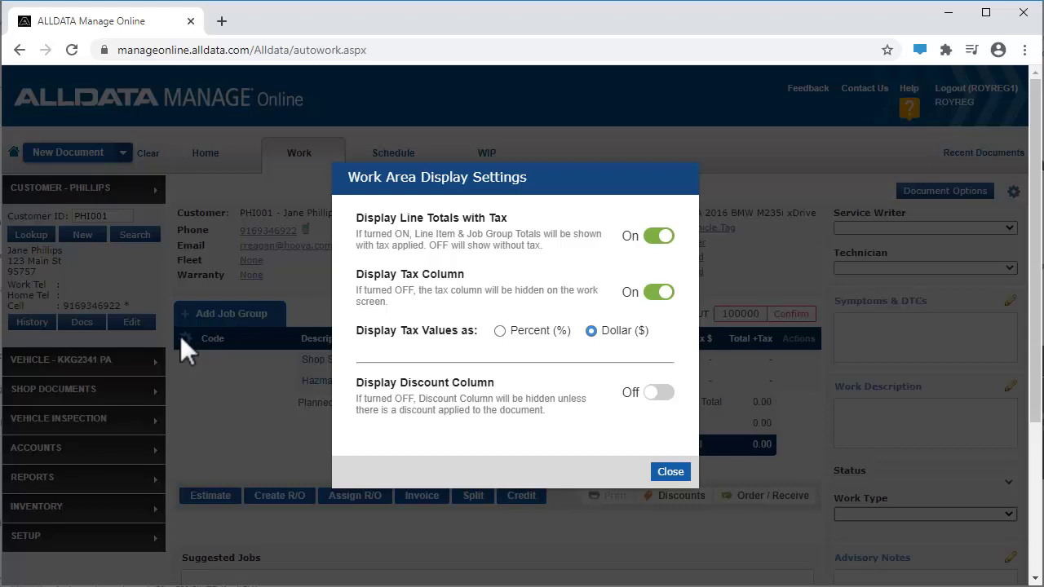